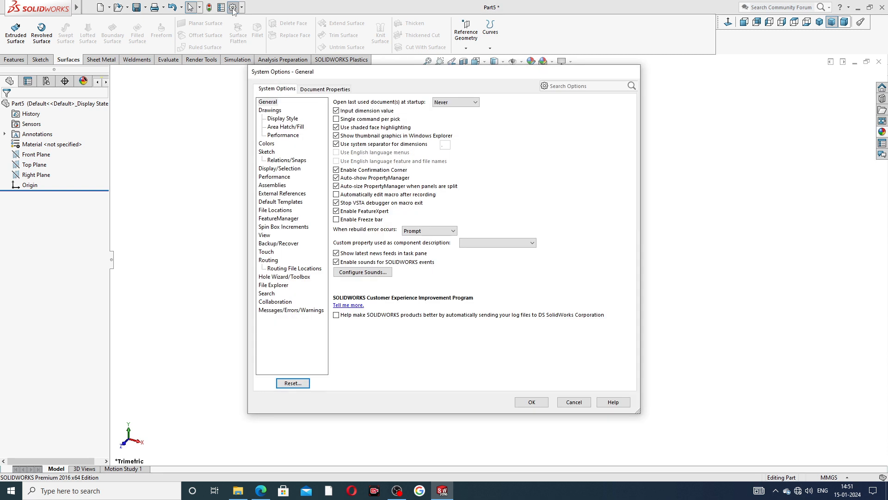
# Set both the shaded and wireframe image quality resolutions to their highest level in the document properties
pyautogui.click(320, 92)
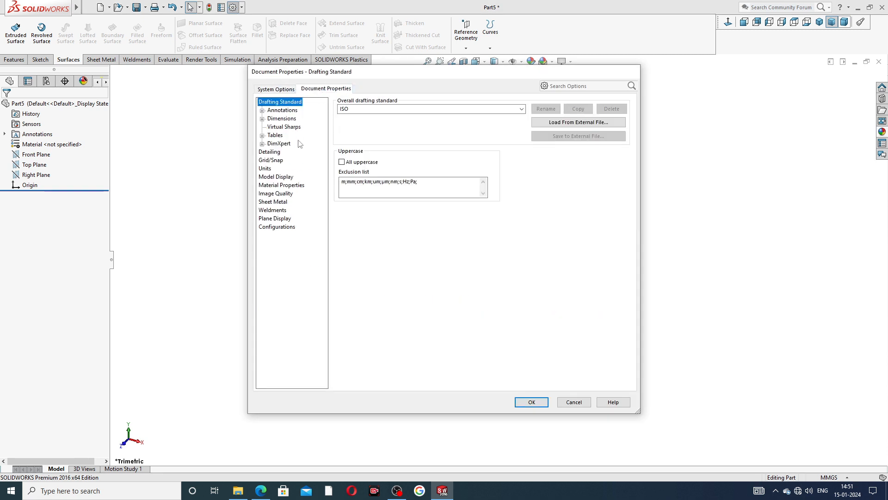
pyautogui.click(286, 196)
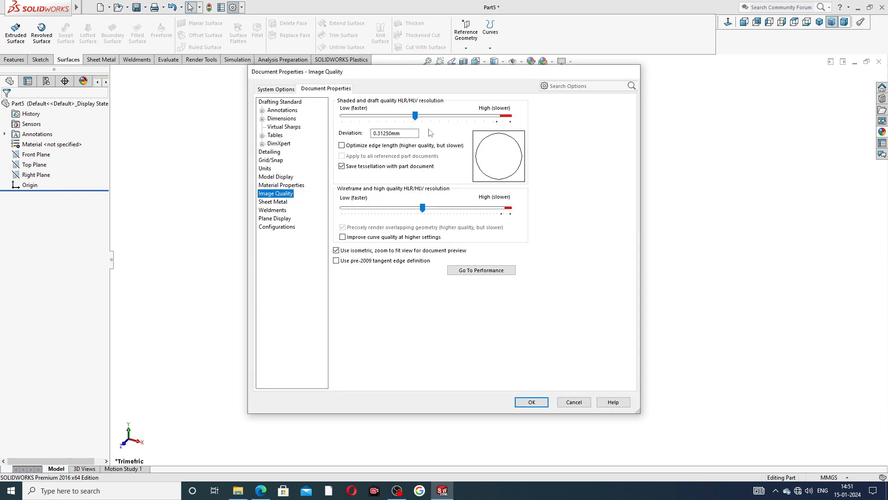
pyautogui.moveTo(416, 115); pyautogui.dragTo(510, 116)
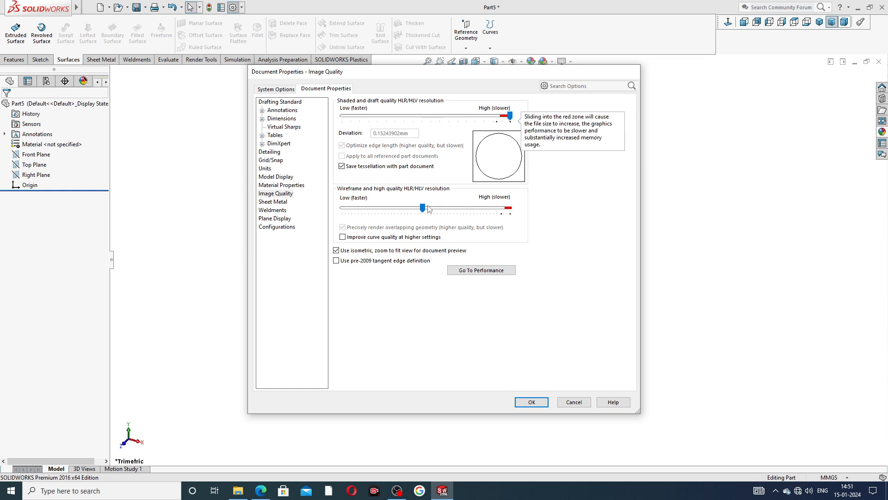
pyautogui.moveTo(422, 207); pyautogui.dragTo(527, 212)
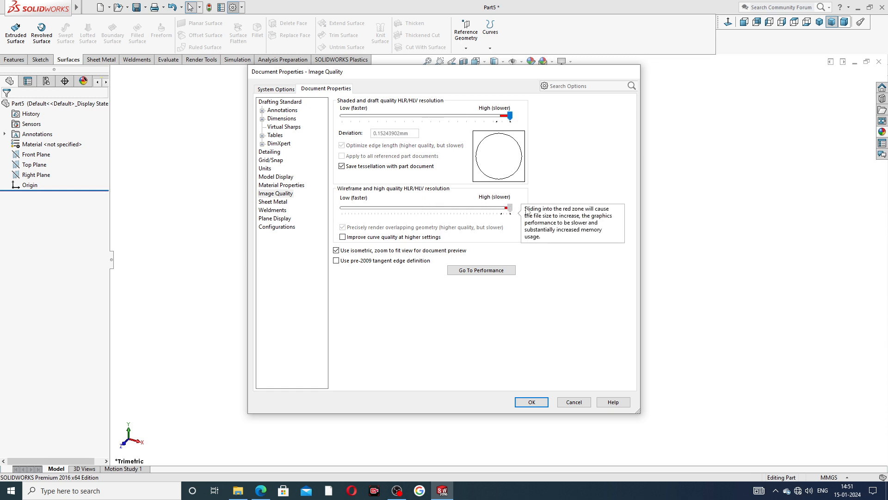
pyautogui.click(530, 402)
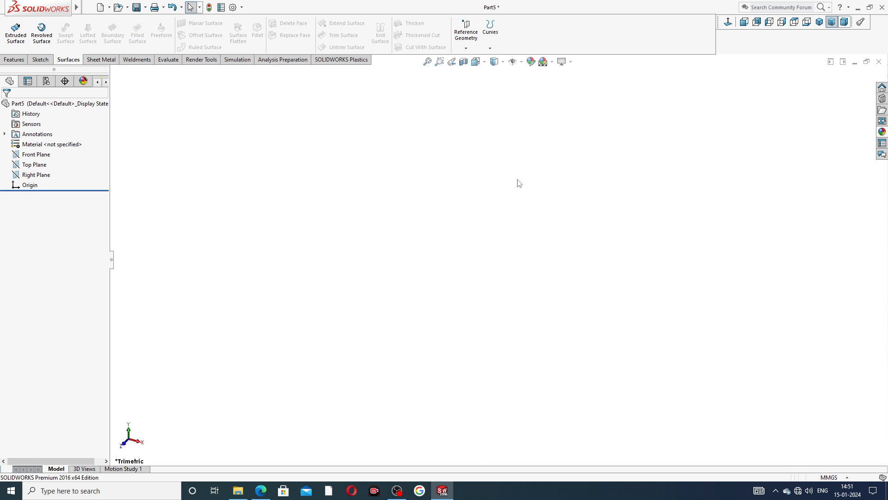
# Sketch a center rectangle on the Front Plane, centered on the origin
pyautogui.click(46, 156)
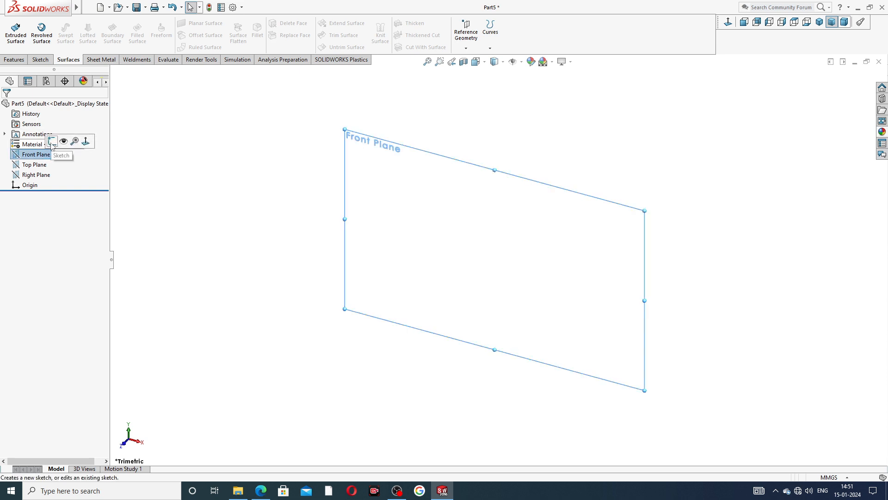
pyautogui.click(55, 139)
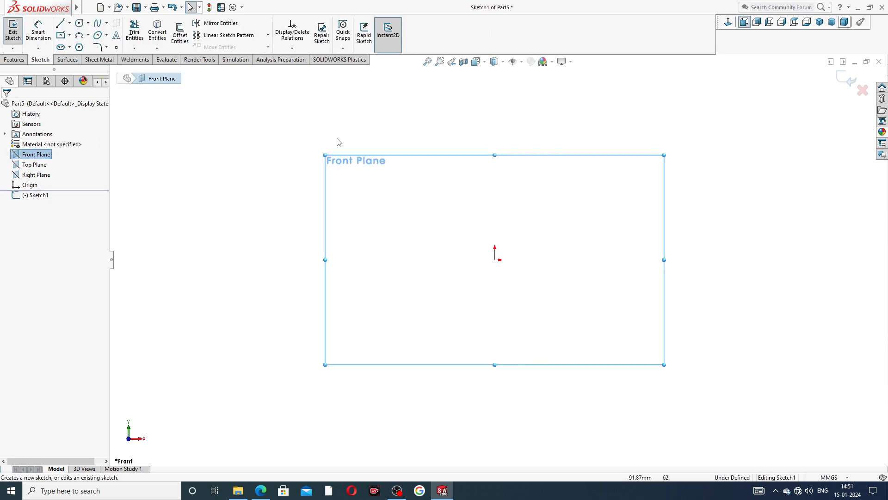
pyautogui.click(70, 36)
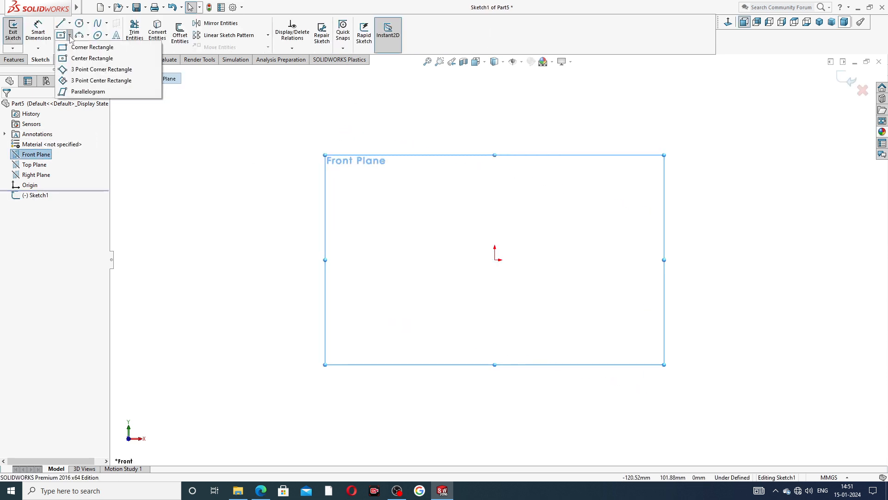
pyautogui.click(82, 58)
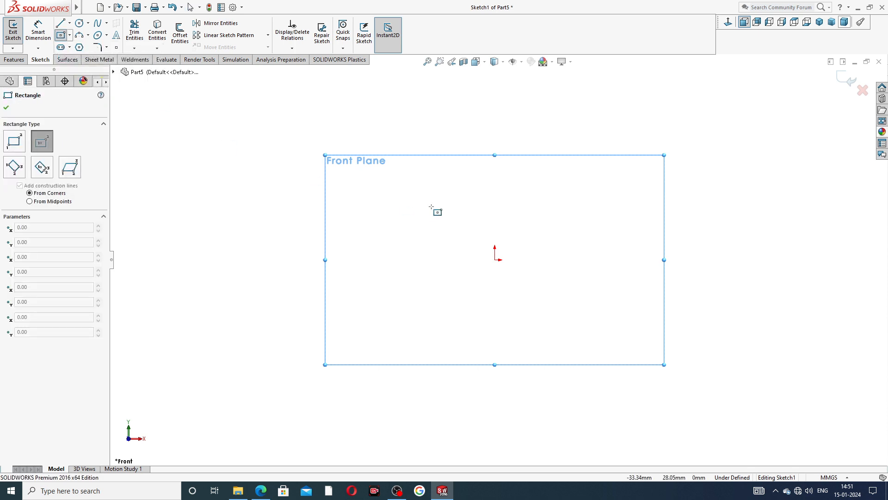
pyautogui.click(494, 259)
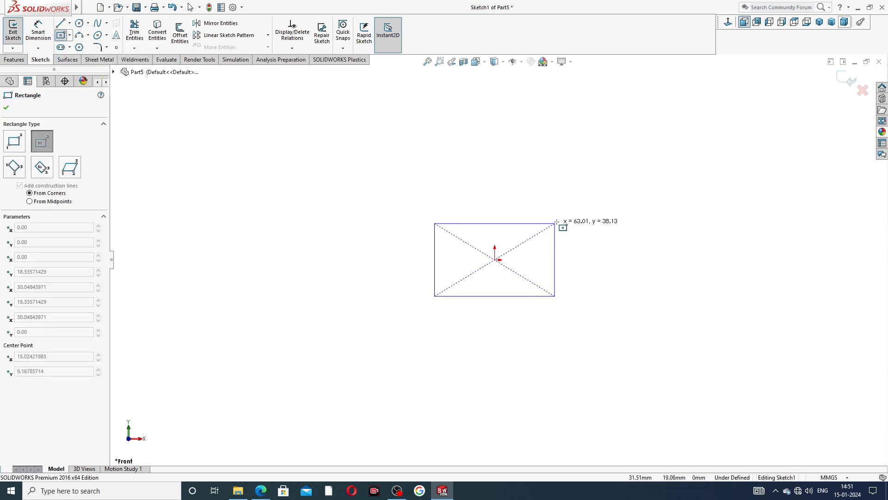
pyautogui.click(628, 166)
pyautogui.rightClick(673, 149)
pyautogui.click(692, 153)
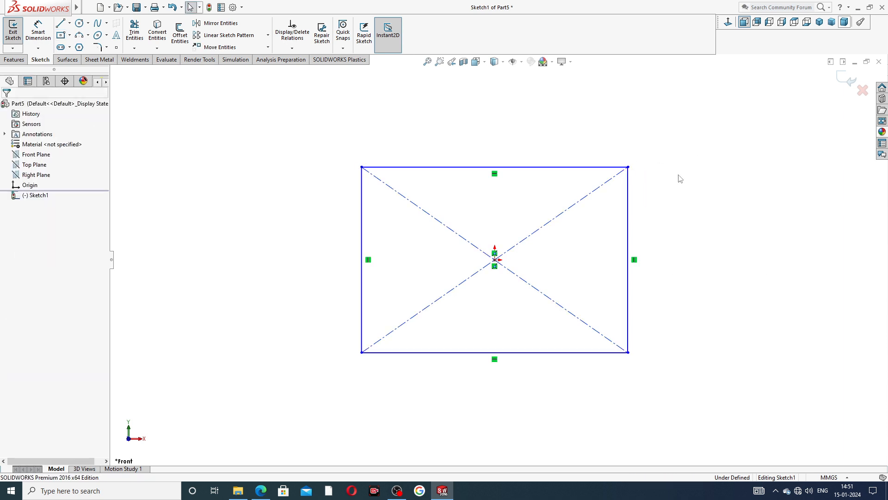
# Enlarge the sketched rectangle freehand by stretching its vertical side and its upper edge outward
pyautogui.moveTo(363, 254); pyautogui.dragTo(292, 249)
pyautogui.click(515, 144)
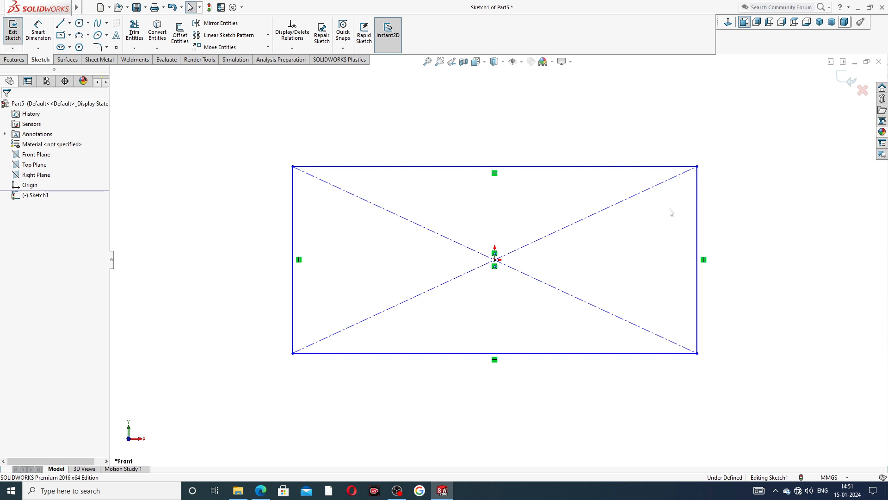
pyautogui.press('z')
pyautogui.moveTo(541, 195); pyautogui.dragTo(540, 171)
pyautogui.click(720, 196)
pyautogui.scroll(-2, 569, 257)
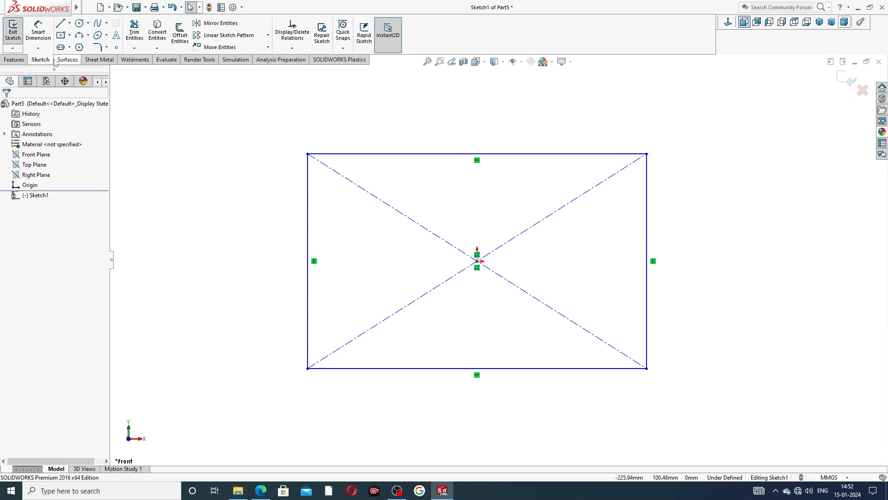
# Start a blind surface extrusion of the rectangle sketch, trying the reversed direction and switching back to the original one
pyautogui.click(15, 60)
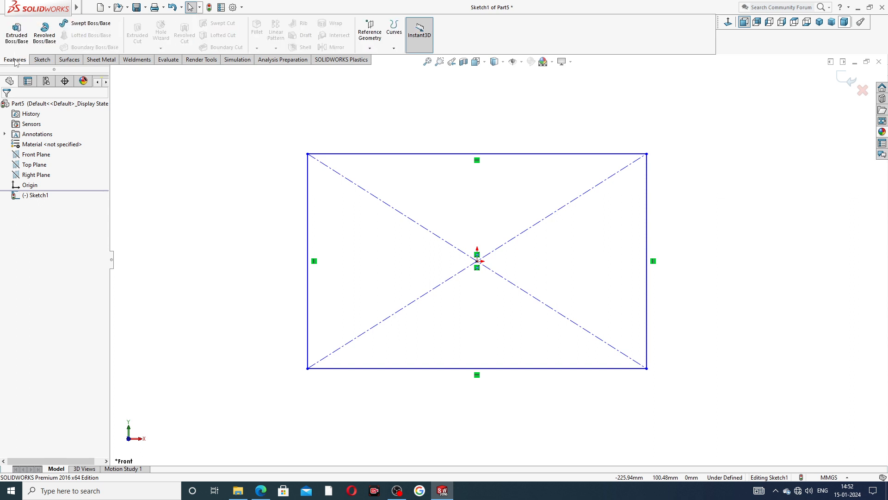
pyautogui.click(69, 60)
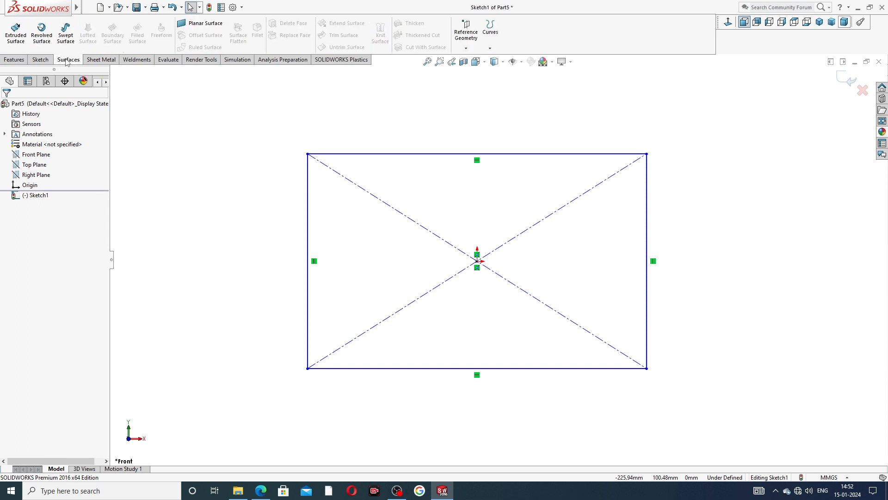
pyautogui.click(20, 39)
pyautogui.moveTo(452, 200)
pyautogui.mouseDown(button='middle')
pyautogui.moveTo(520, 144)
pyautogui.moveTo(579, 129)
pyautogui.mouseUp(button='middle')
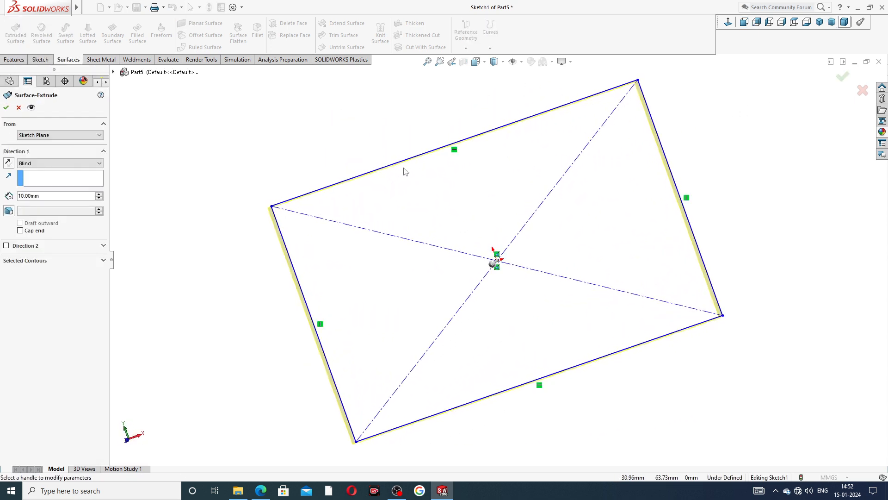
pyautogui.click(729, 21)
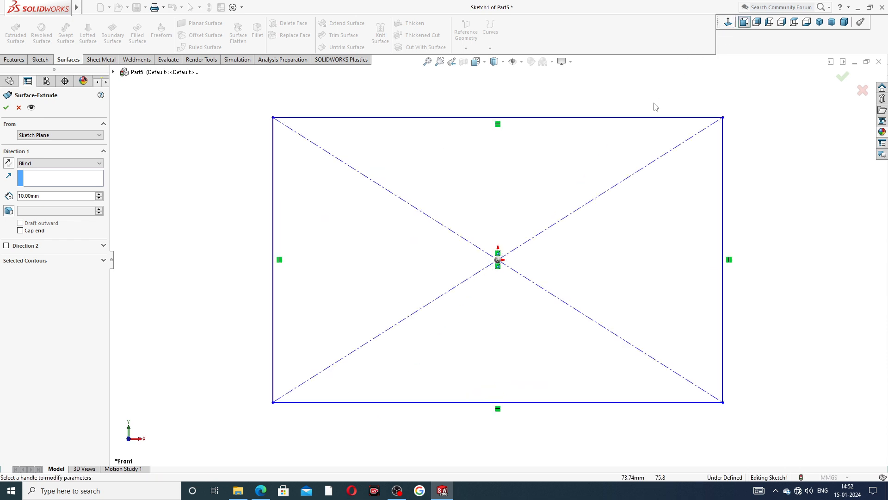
pyautogui.moveTo(646, 163); pyautogui.dragTo(646, 89, button='middle')
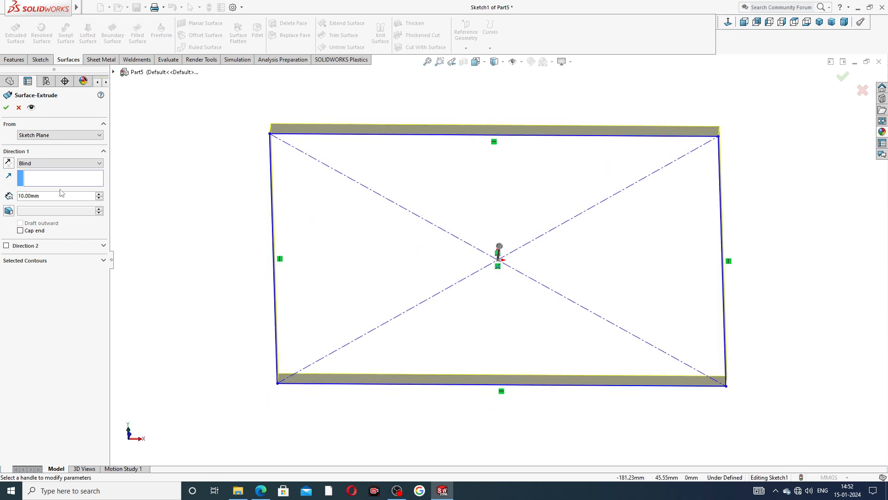
pyautogui.click(9, 164)
pyautogui.moveTo(205, 204); pyautogui.dragTo(260, 157, button='middle')
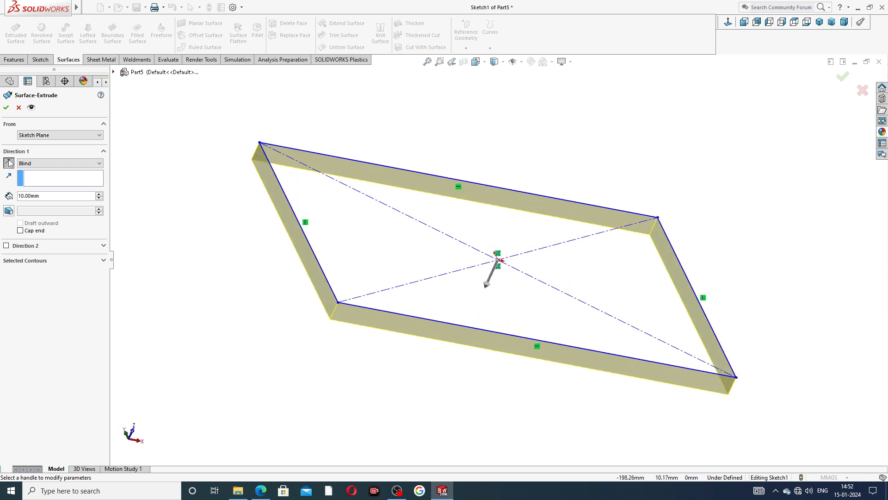
pyautogui.click(9, 164)
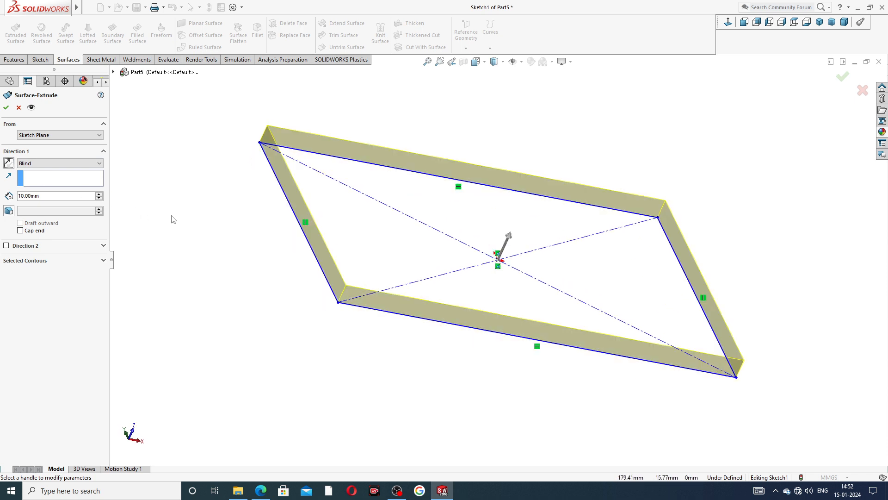
# Set the surface extrusion depth to 70 mm and finish the open four-walled surface
pyautogui.click(99, 194)
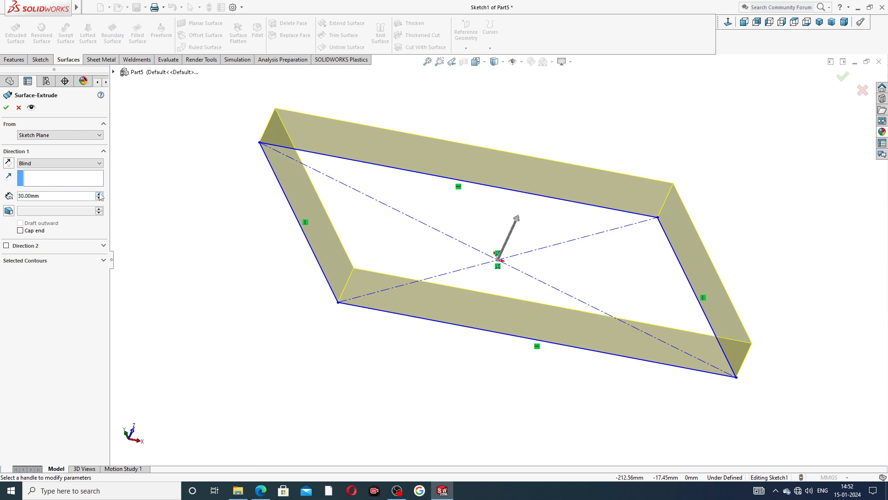
pyautogui.click(98, 194)
pyautogui.click(99, 194)
pyautogui.click(99, 194)
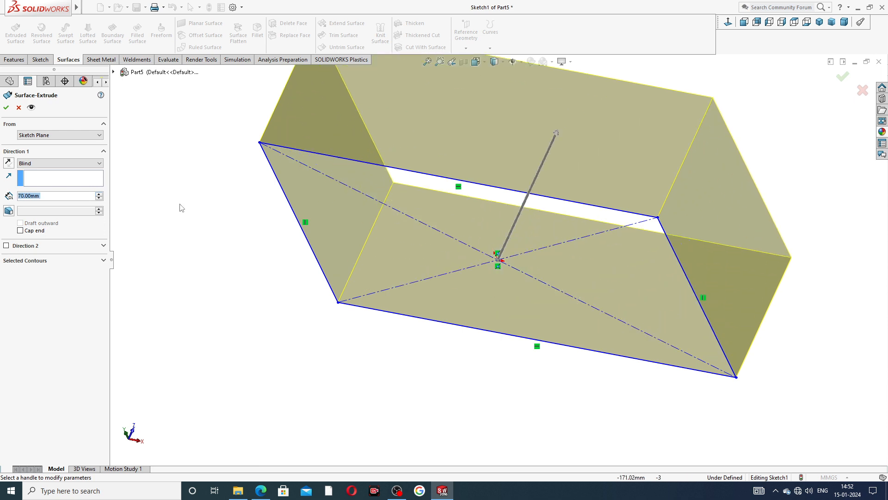
pyautogui.scroll(3, 516, 135)
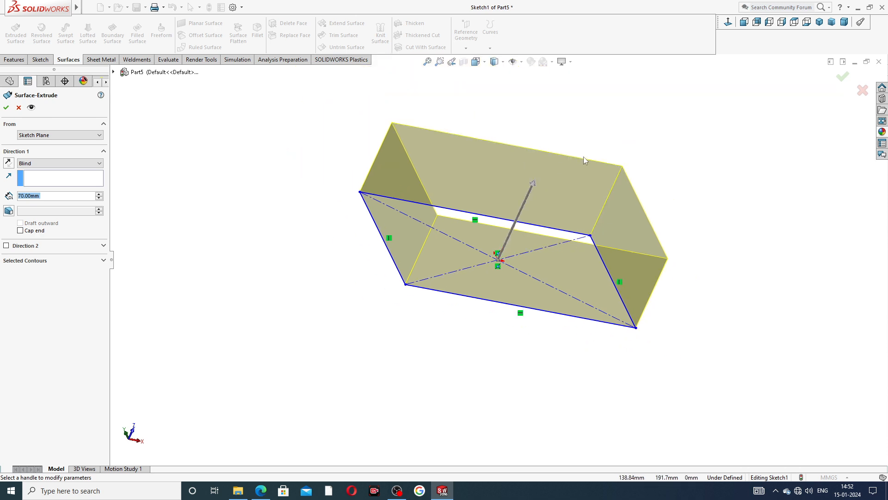
pyautogui.moveTo(584, 157); pyautogui.dragTo(579, 134, button='middle')
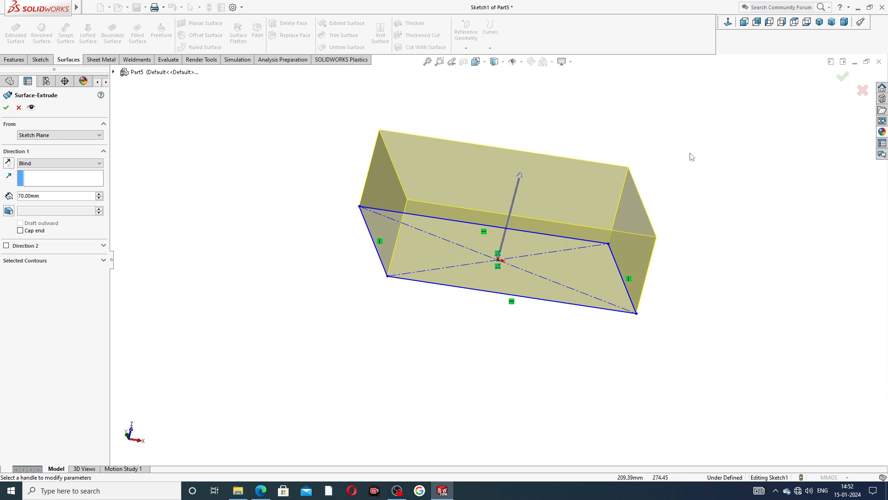
pyautogui.click(842, 77)
pyautogui.click(727, 122)
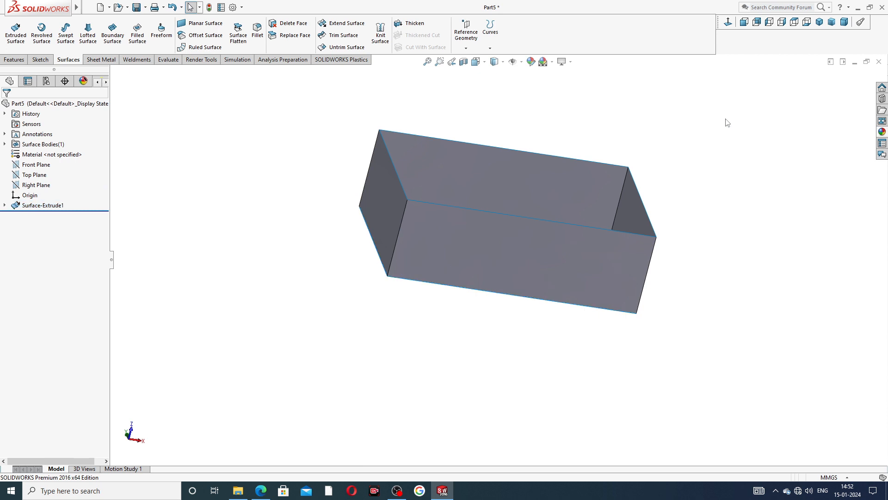
pyautogui.click(553, 62)
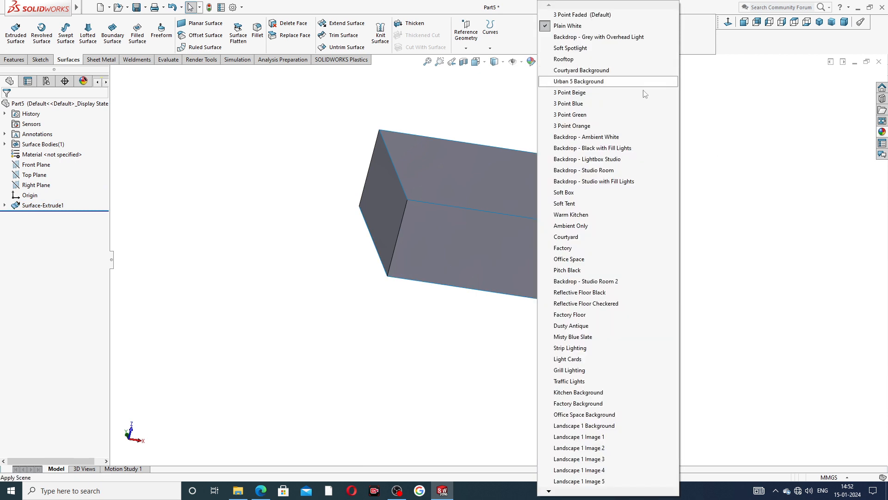
pyautogui.click(702, 119)
pyautogui.scroll(-2, 590, 195)
pyautogui.moveTo(589, 193); pyautogui.dragTo(570, 201, button='middle')
pyautogui.press('z')
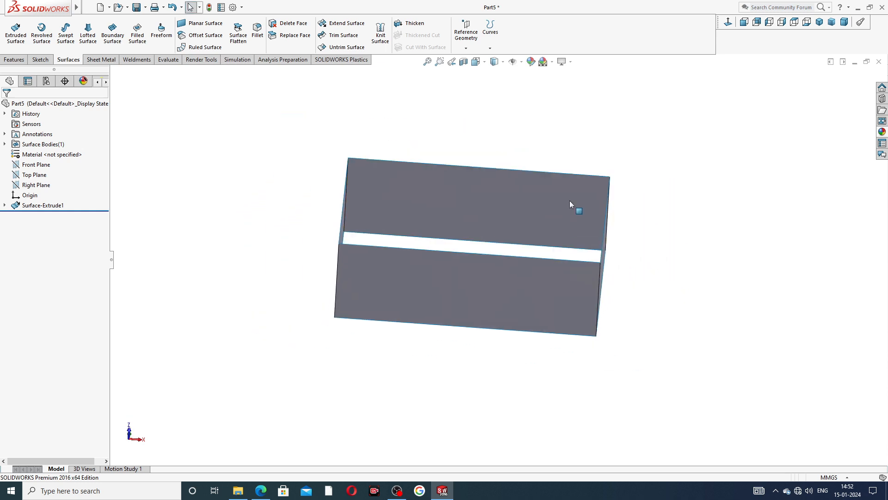
# Offset all four walls of the extruded rectangular surface outward by 10 mm with Offset Surface
pyautogui.click(206, 36)
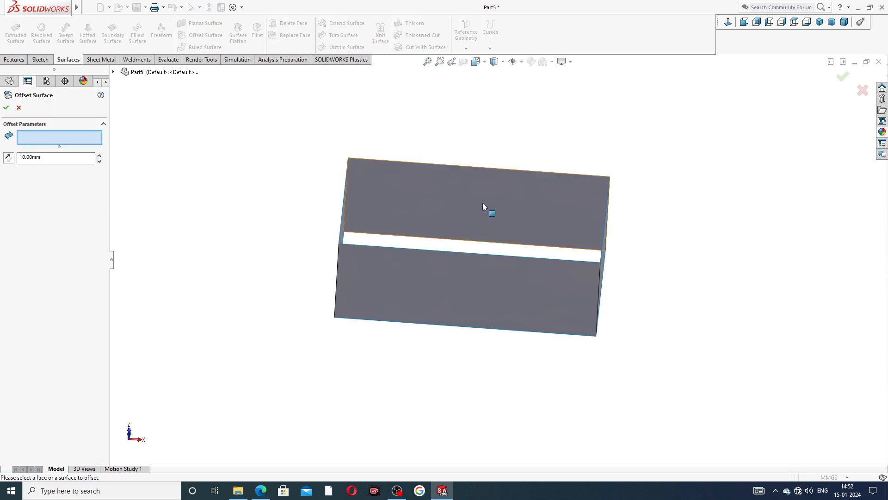
pyautogui.scroll(-2, 482, 203)
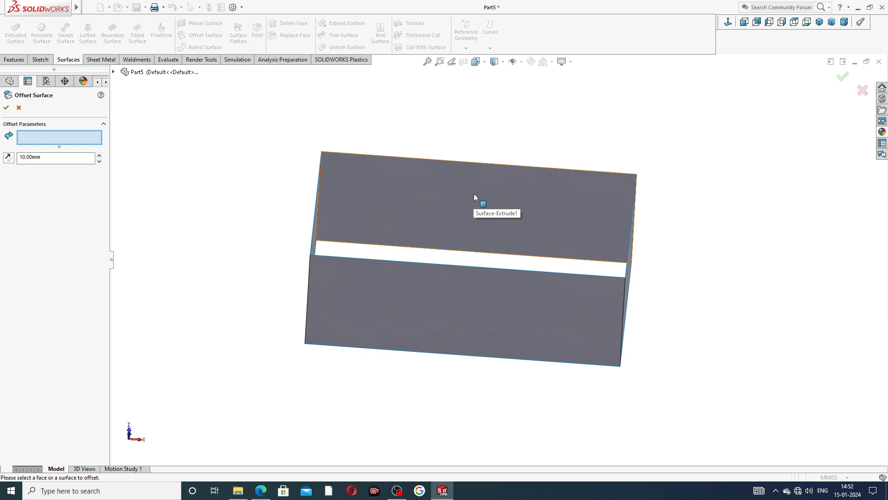
pyautogui.moveTo(485, 230); pyautogui.dragTo(432, 219, button='middle')
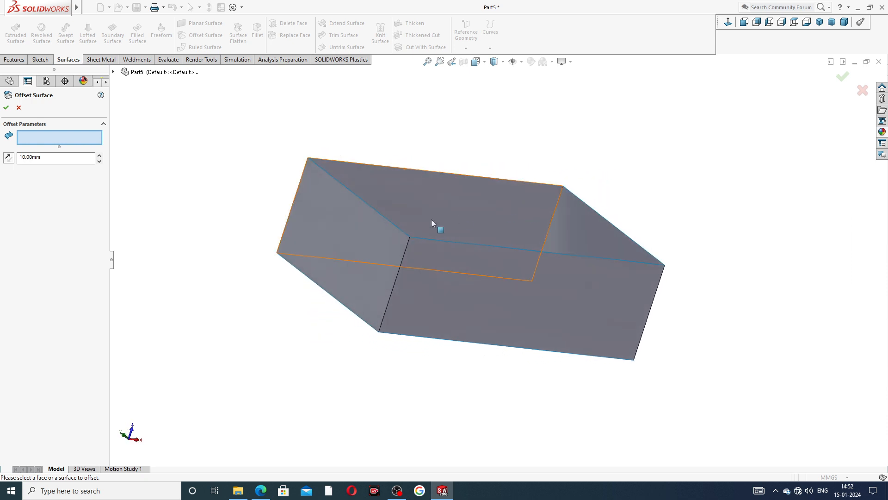
pyautogui.click(390, 221)
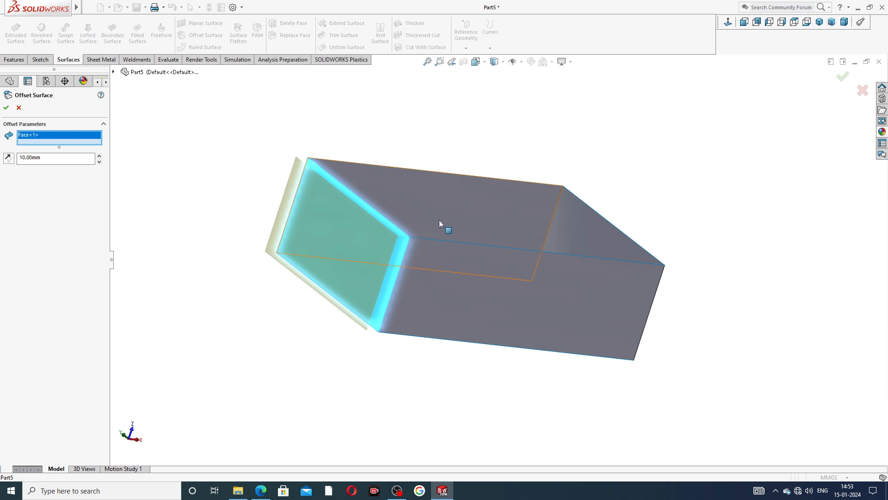
pyautogui.moveTo(445, 230); pyautogui.dragTo(443, 297, button='middle')
pyautogui.click(459, 311)
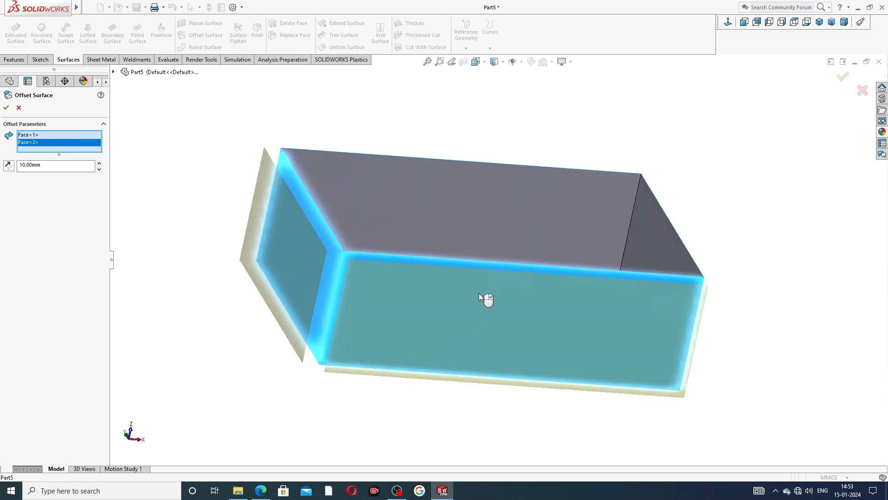
pyautogui.moveTo(556, 195); pyautogui.dragTo(532, 210, button='middle')
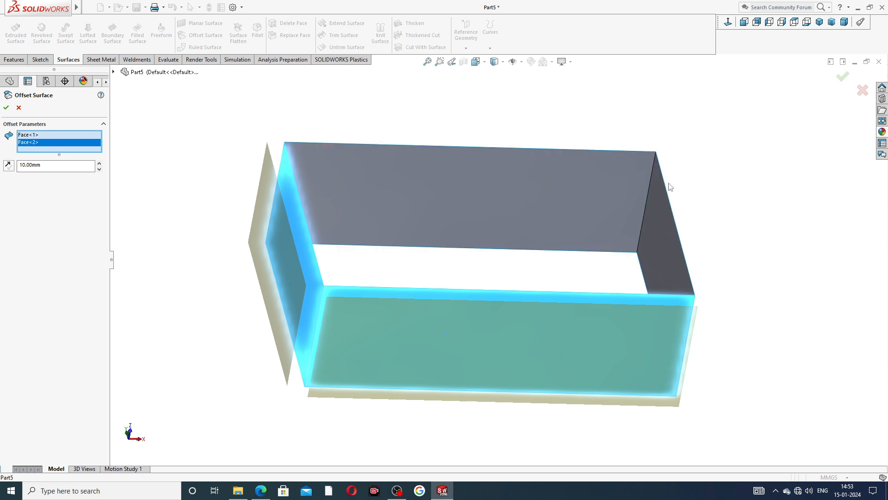
pyautogui.click(668, 197)
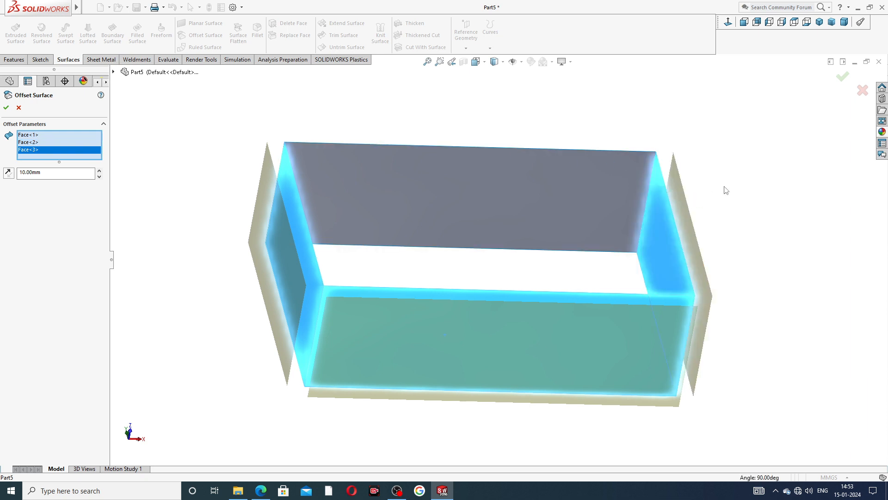
pyautogui.moveTo(724, 190)
pyautogui.mouseDown(button='middle')
pyautogui.moveTo(704, 170)
pyautogui.moveTo(714, 182)
pyautogui.mouseUp(button='middle')
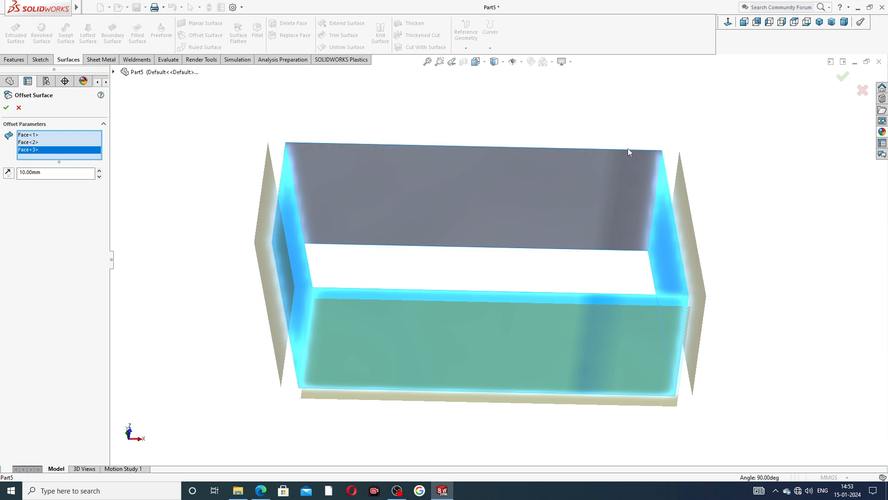
pyautogui.click(591, 185)
pyautogui.moveTo(774, 178); pyautogui.dragTo(762, 162, button='middle')
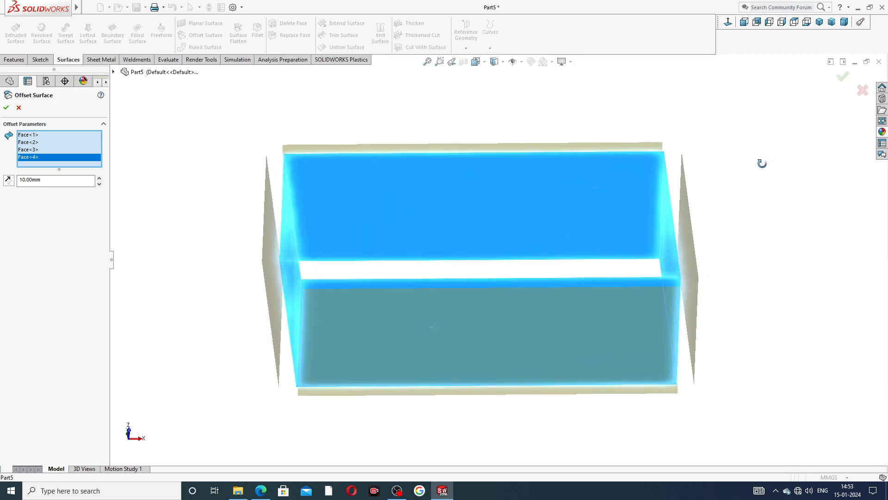
pyautogui.moveTo(486, 237)
pyautogui.mouseDown(button='middle')
pyautogui.moveTo(511, 184)
pyautogui.moveTo(507, 212)
pyautogui.moveTo(487, 229)
pyautogui.mouseUp(button='middle')
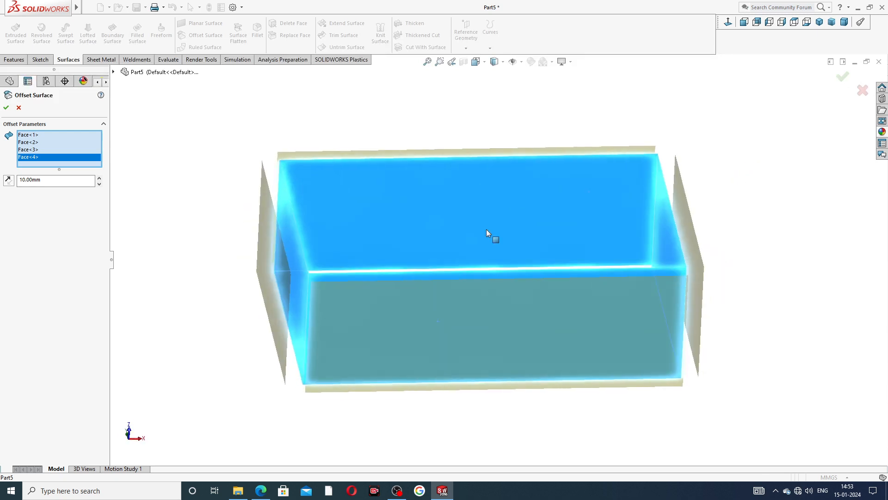
pyautogui.click(6, 107)
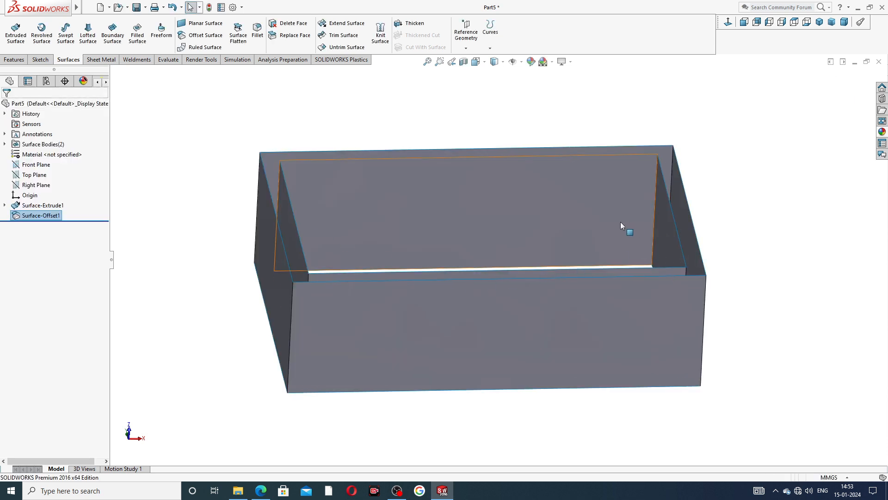
# Start a new surface offset from the outer four-walled offset surface and raise its outward distance to 40 mm
pyautogui.moveTo(621, 223); pyautogui.dragTo(739, 223, button='middle')
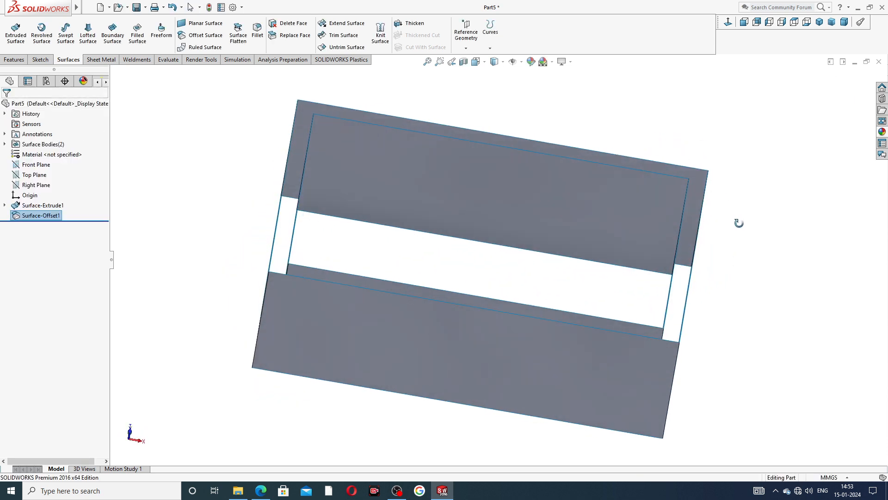
pyautogui.scroll(2, 508, 209)
pyautogui.moveTo(481, 237)
pyautogui.mouseDown(button='middle')
pyautogui.moveTo(505, 167)
pyautogui.moveTo(488, 224)
pyautogui.mouseUp(button='middle')
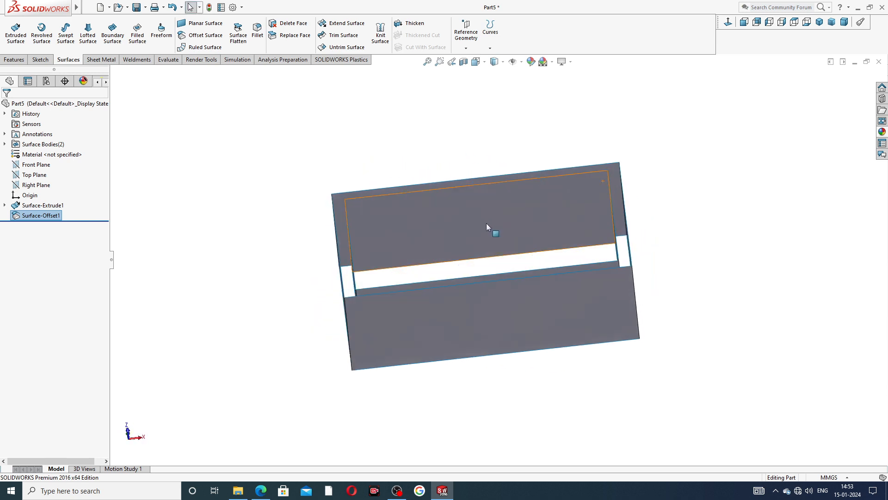
pyautogui.click(203, 35)
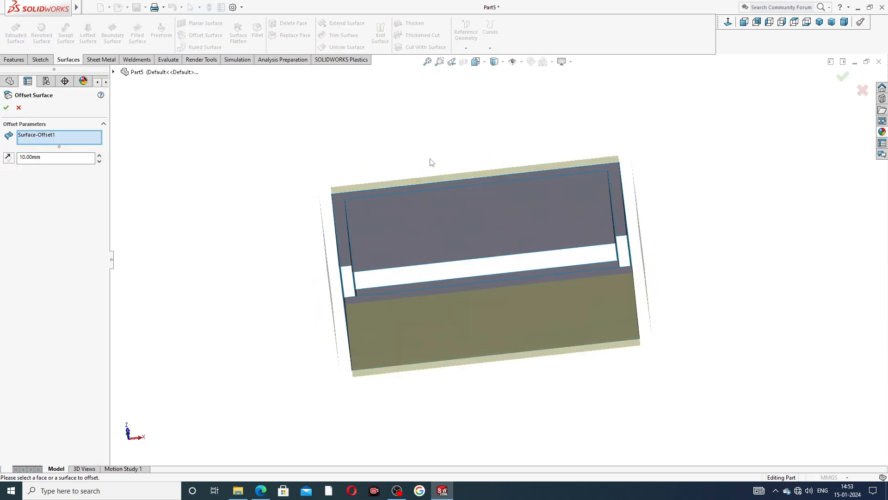
pyautogui.moveTo(431, 162); pyautogui.dragTo(454, 171, button='middle')
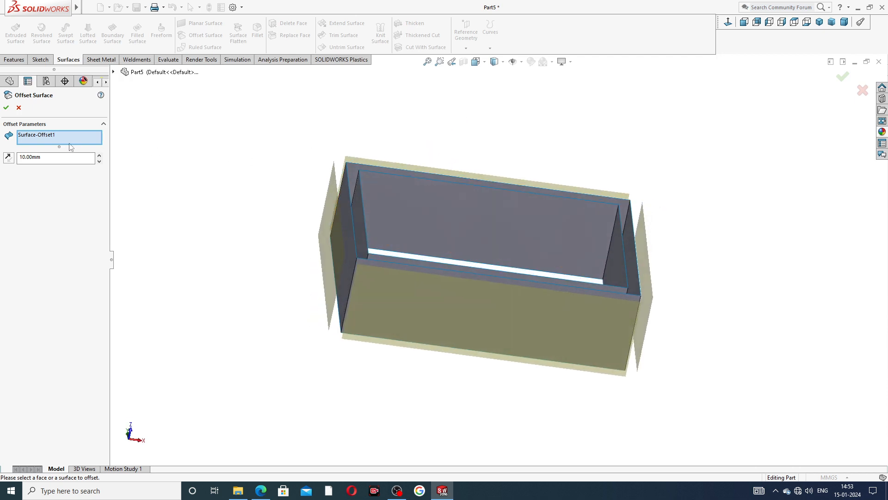
pyautogui.click(100, 157)
pyautogui.click(100, 156)
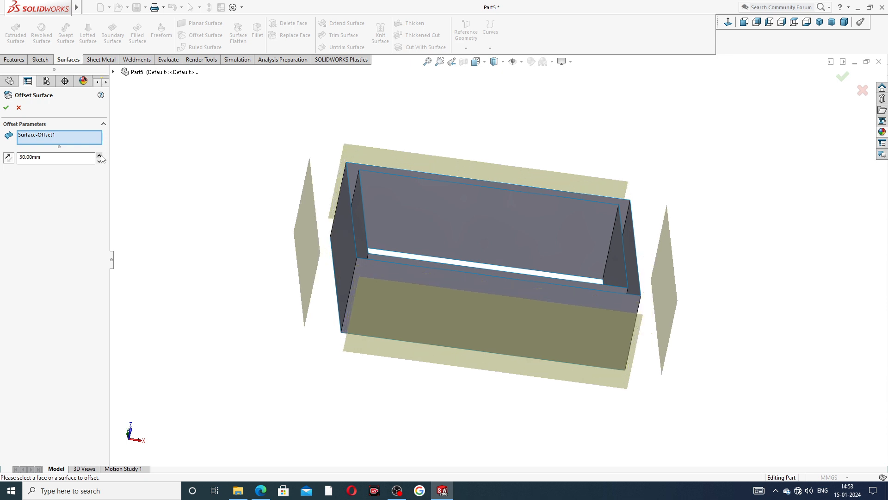
pyautogui.click(100, 157)
# Try the inward offset direction, reduce the distance to 30 mm, and finish the offset in the outward direction
pyautogui.click(8, 158)
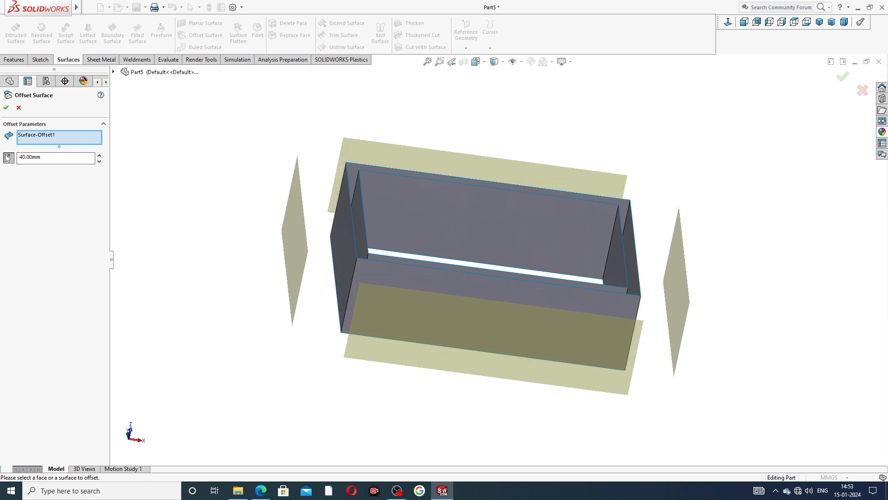
pyautogui.moveTo(330, 219)
pyautogui.mouseDown(button='middle')
pyautogui.moveTo(275, 192)
pyautogui.moveTo(317, 231)
pyautogui.moveTo(330, 219)
pyautogui.mouseUp(button='middle')
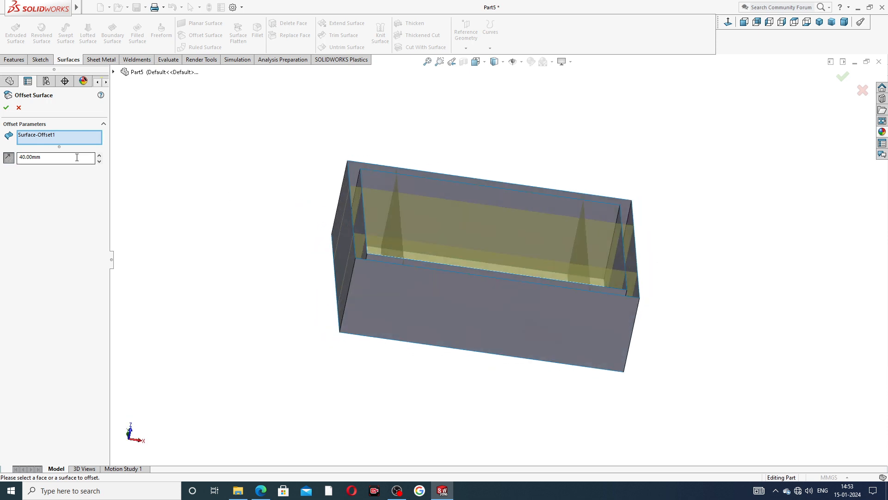
pyautogui.click(99, 161)
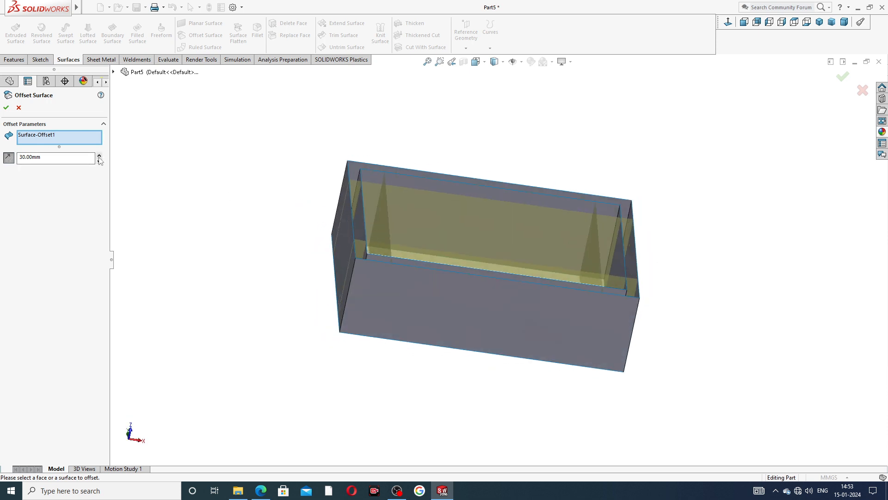
pyautogui.click(8, 157)
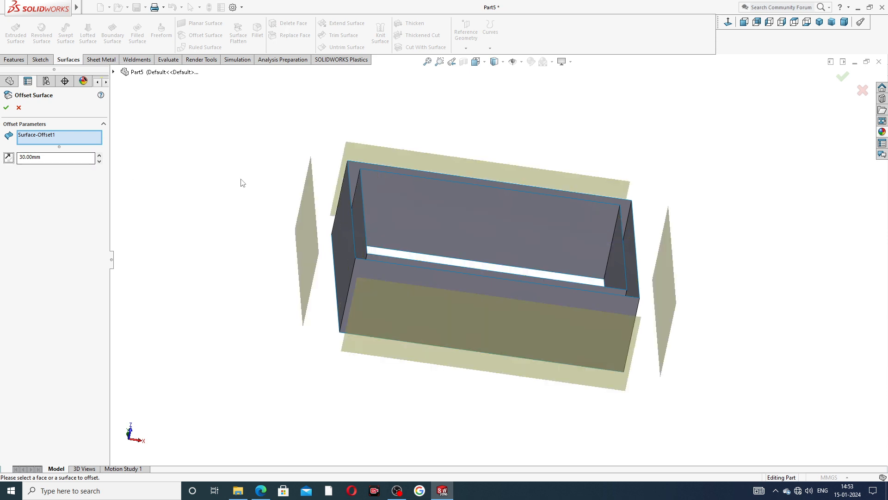
pyautogui.moveTo(424, 198); pyautogui.dragTo(438, 183, button='middle')
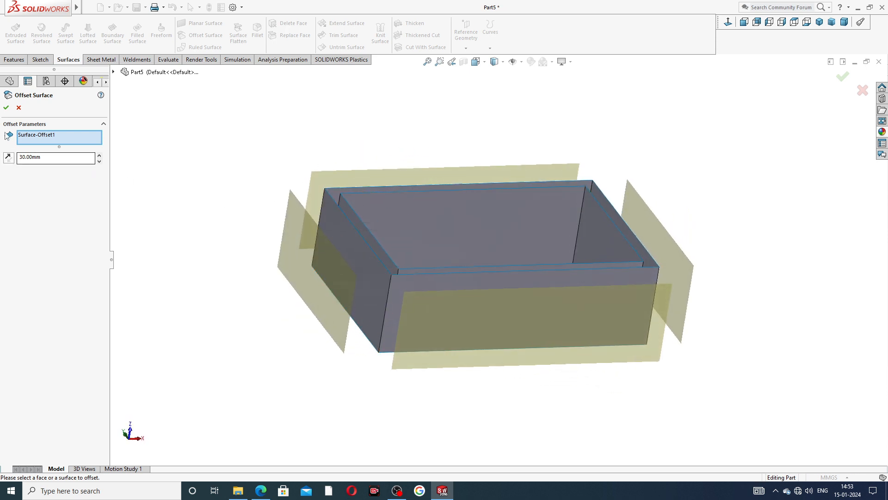
pyautogui.click(6, 107)
# Try offsetting the outermost surface again, varying the distance between 0 and 100 mm and ending at 10 mm
pyautogui.moveTo(475, 232); pyautogui.dragTo(507, 193, button='middle')
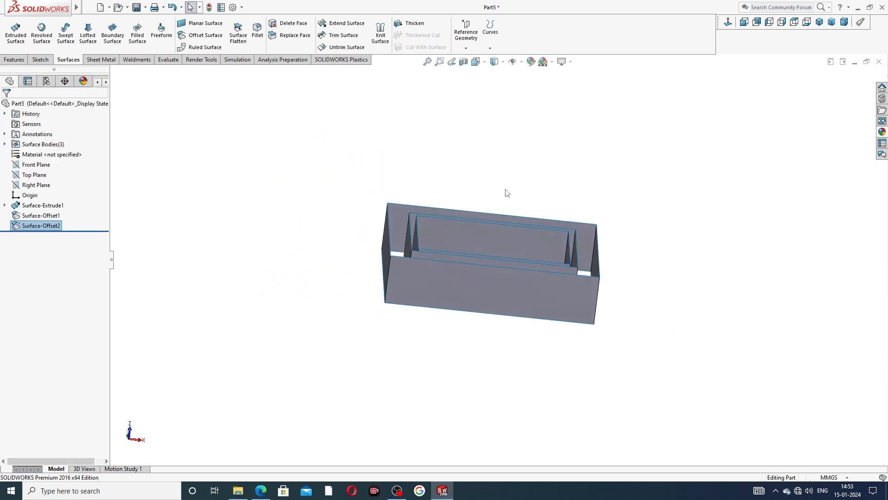
pyautogui.click(209, 36)
pyautogui.moveTo(386, 215)
pyautogui.mouseDown(button='middle')
pyautogui.moveTo(353, 182)
pyautogui.moveTo(381, 224)
pyautogui.mouseUp(button='middle')
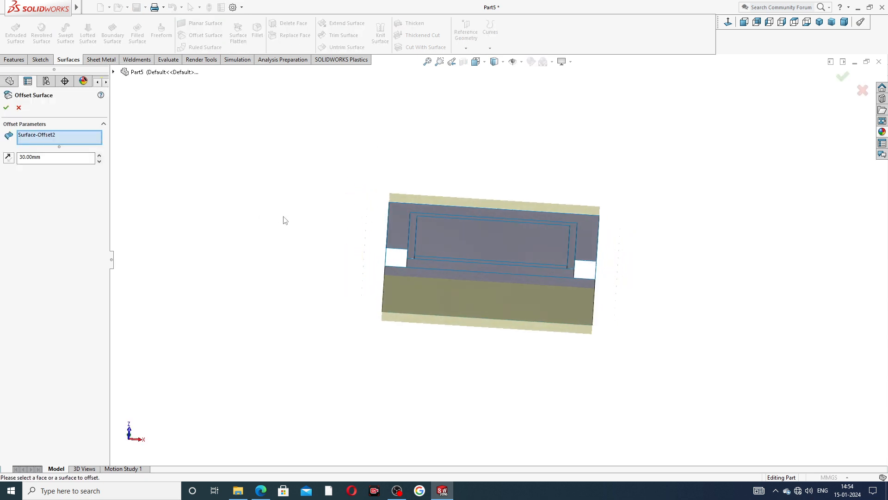
pyautogui.moveTo(285, 221); pyautogui.dragTo(275, 192, button='middle')
pyautogui.click(99, 161)
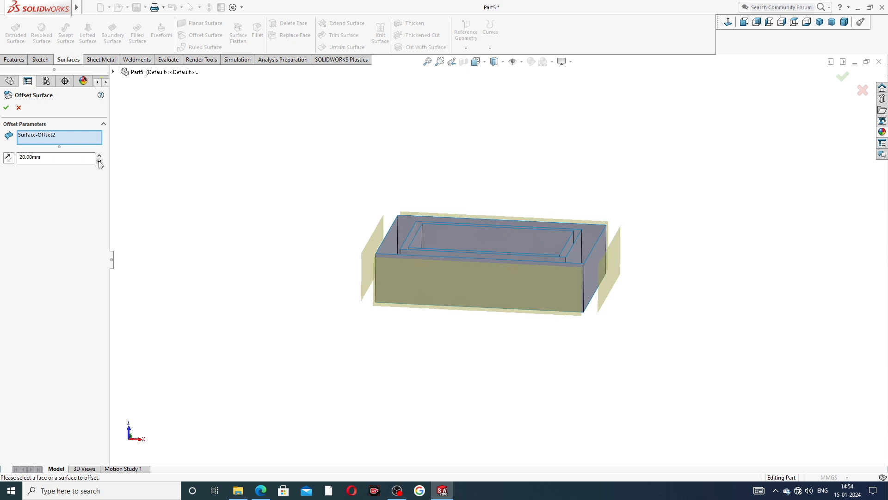
pyautogui.click(99, 161)
pyautogui.scroll(7, 100, 160)
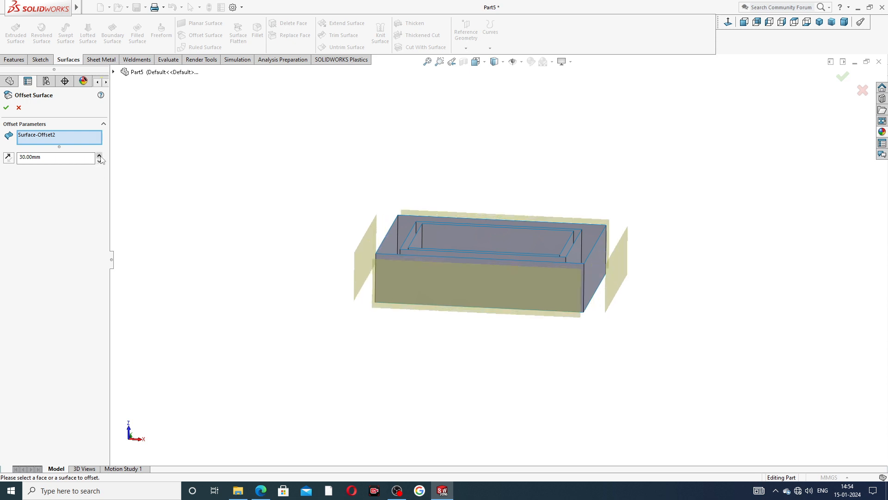
pyautogui.scroll(2, 100, 157)
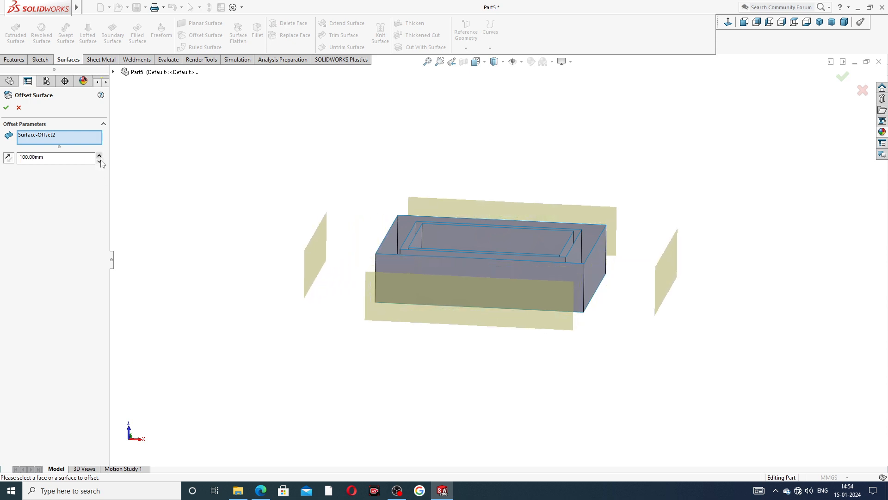
pyautogui.scroll(-8, 100, 161)
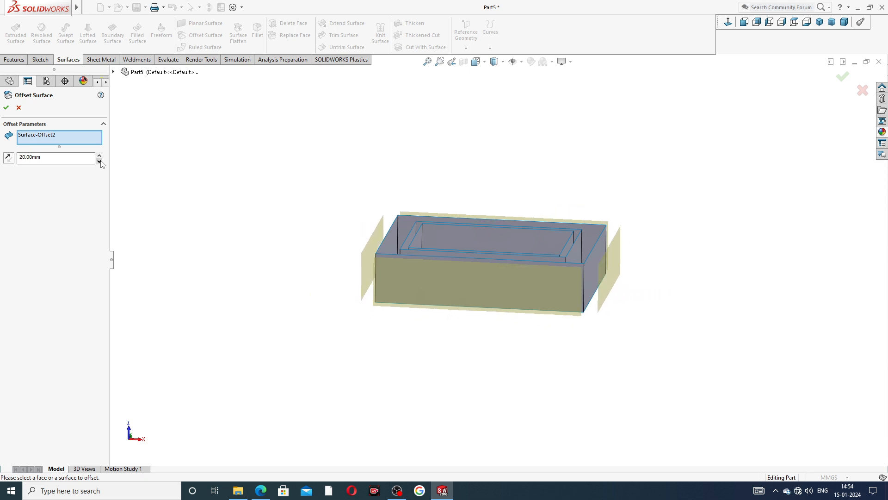
pyautogui.scroll(-2, 101, 161)
pyautogui.moveTo(206, 230); pyautogui.dragTo(218, 260, button='middle')
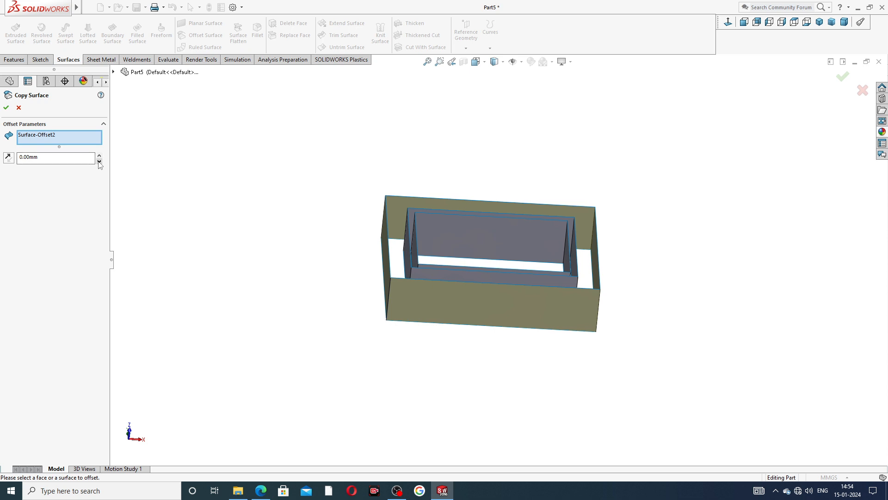
pyautogui.scroll(2, 100, 158)
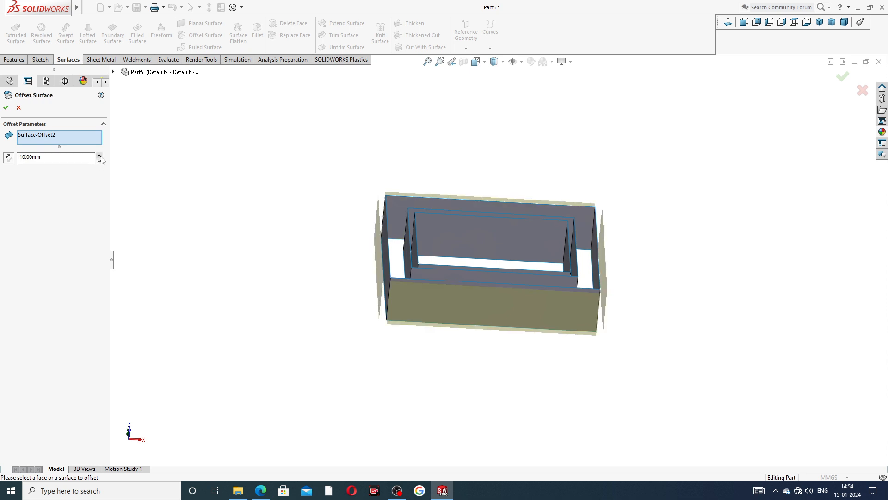
pyautogui.moveTo(311, 212)
pyautogui.mouseDown(button='middle')
pyautogui.moveTo(287, 200)
pyautogui.moveTo(301, 216)
pyautogui.mouseUp(button='middle')
pyautogui.click(7, 107)
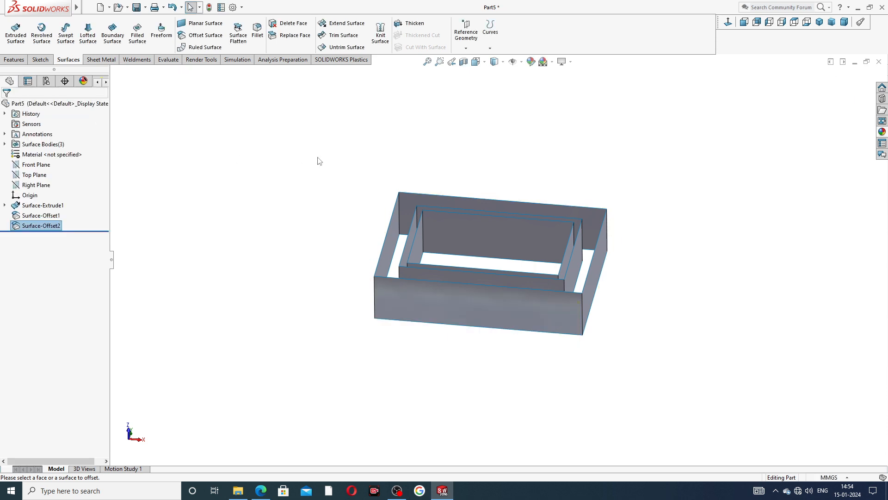
# Start a new surface offset at 30 mm and select one short end wall of the outermost surface
pyautogui.click(199, 24)
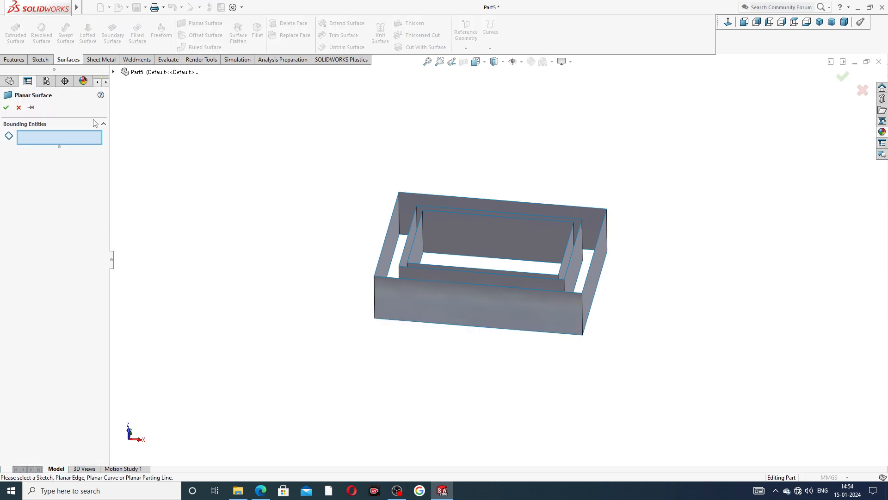
pyautogui.click(18, 107)
pyautogui.click(203, 35)
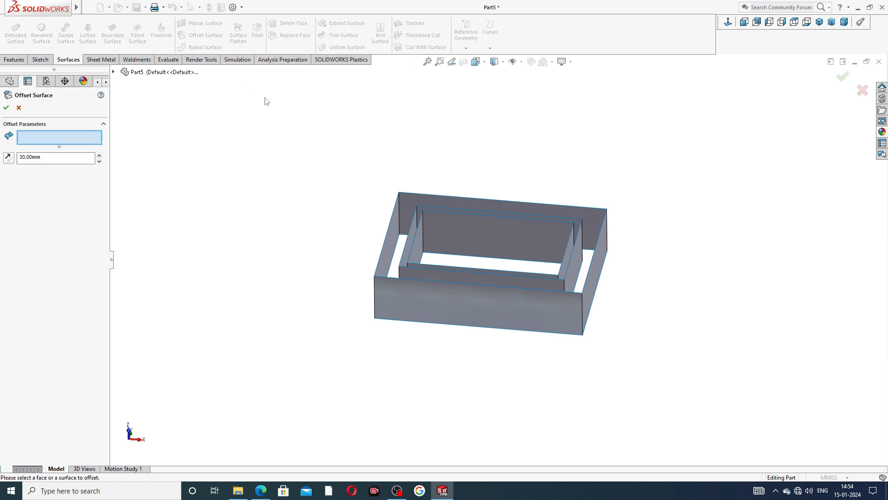
pyautogui.moveTo(300, 155); pyautogui.dragTo(327, 164, button='middle')
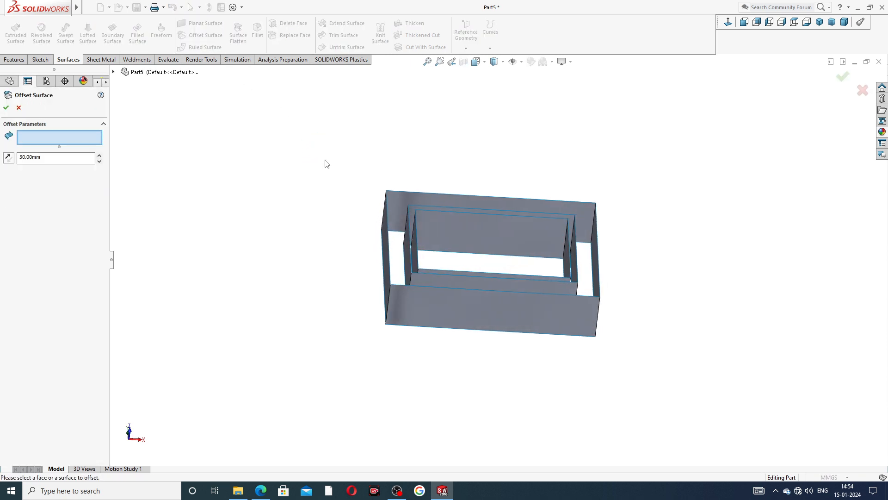
pyautogui.moveTo(452, 224); pyautogui.dragTo(456, 174, button='middle')
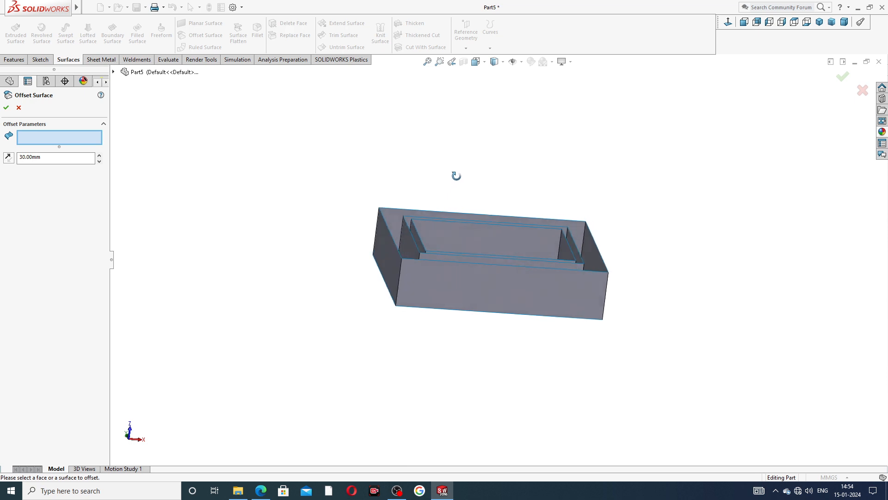
pyautogui.click(388, 235)
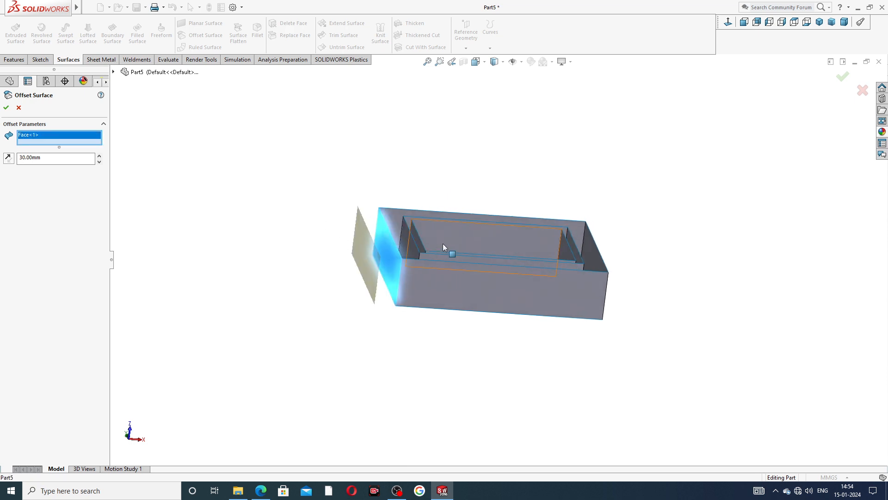
# Add the innermost surface's long back wall and the middle surface's opposite short wall to the offset selection
pyautogui.moveTo(478, 158); pyautogui.dragTo(472, 230, button='middle')
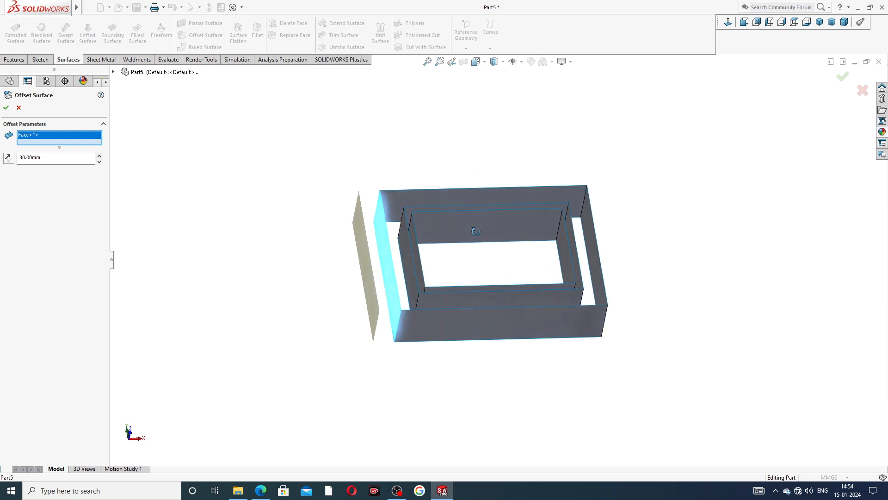
pyautogui.click(452, 230)
pyautogui.moveTo(482, 198); pyautogui.dragTo(512, 176, button='middle')
pyautogui.scroll(-3, 577, 247)
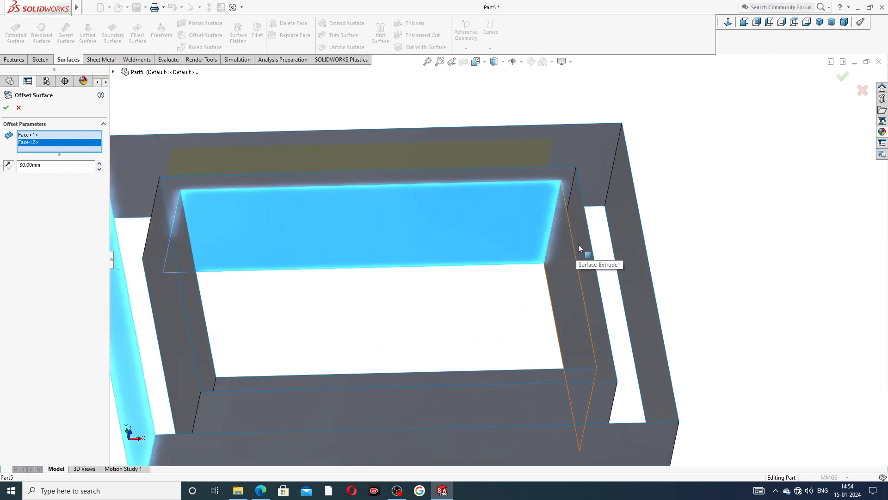
pyautogui.click(579, 237)
pyautogui.moveTo(621, 243); pyautogui.dragTo(604, 226, button='middle')
pyautogui.scroll(5, 609, 238)
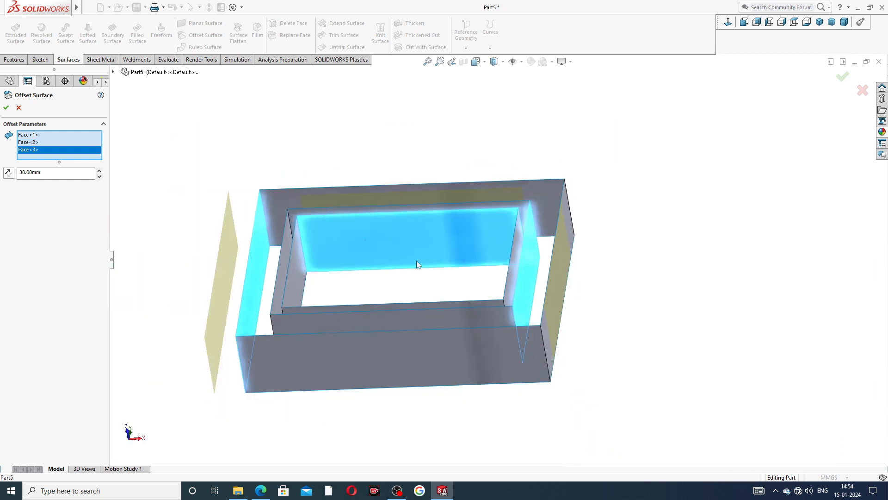
# Add the remaining three walls of the outermost surface to the selection and finish the 30 mm outward offset
pyautogui.moveTo(416, 260); pyautogui.dragTo(432, 230, button='middle')
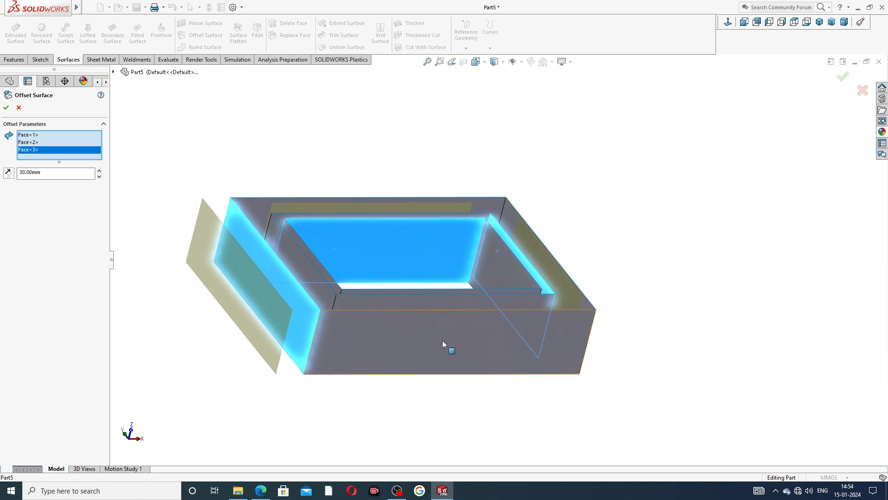
pyautogui.click(444, 347)
pyautogui.moveTo(611, 264); pyautogui.dragTo(573, 240, button='middle')
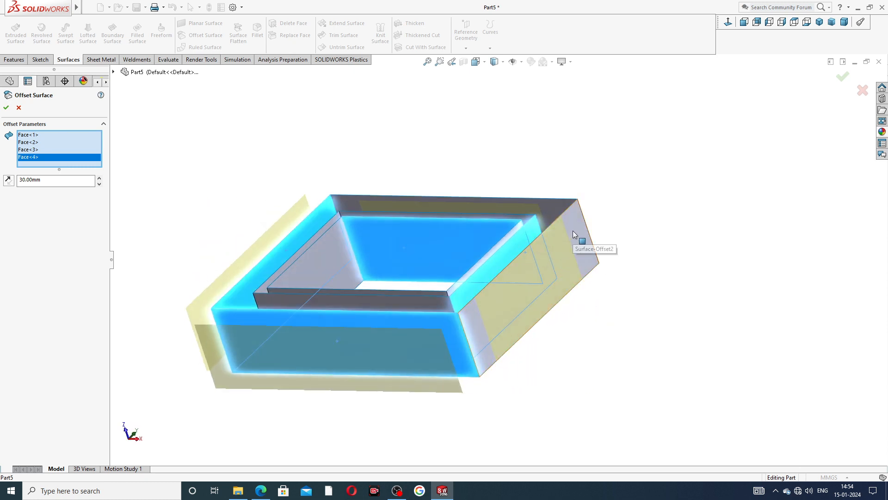
pyautogui.click(573, 230)
pyautogui.moveTo(655, 183); pyautogui.dragTo(568, 283, button='middle')
pyautogui.click(498, 245)
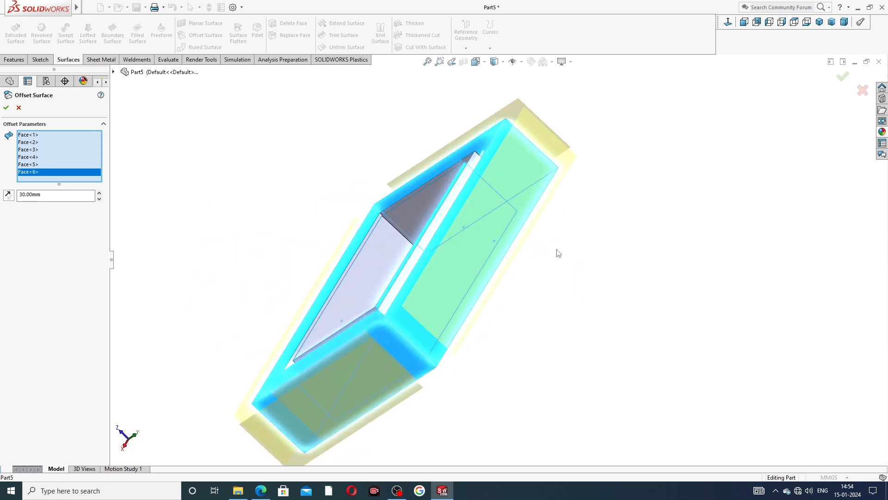
pyautogui.moveTo(557, 252); pyautogui.dragTo(648, 204, button='middle')
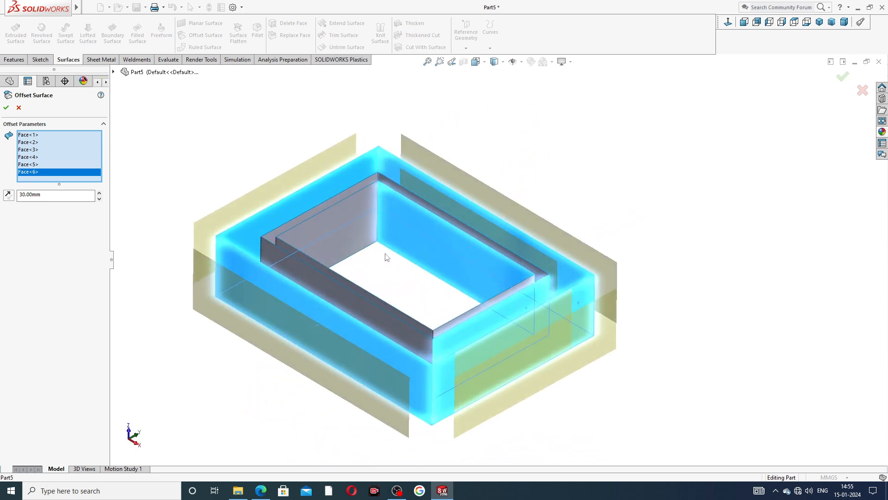
pyautogui.click(6, 107)
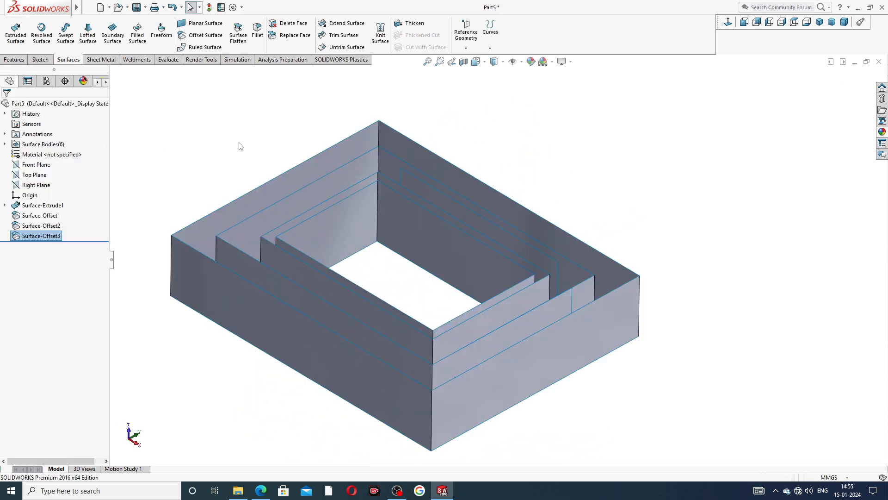
# Inspect the nested offset walls and switch to the Edge browser with the Lecture-08 Offset Surface PDF
pyautogui.moveTo(470, 222); pyautogui.dragTo(482, 258, button='middle')
pyautogui.scroll(-2, 480, 259)
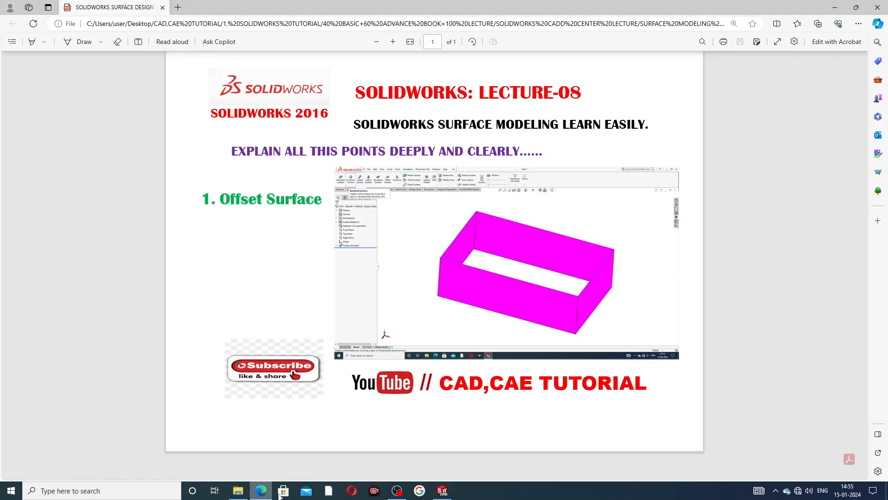
pyautogui.click(259, 489)
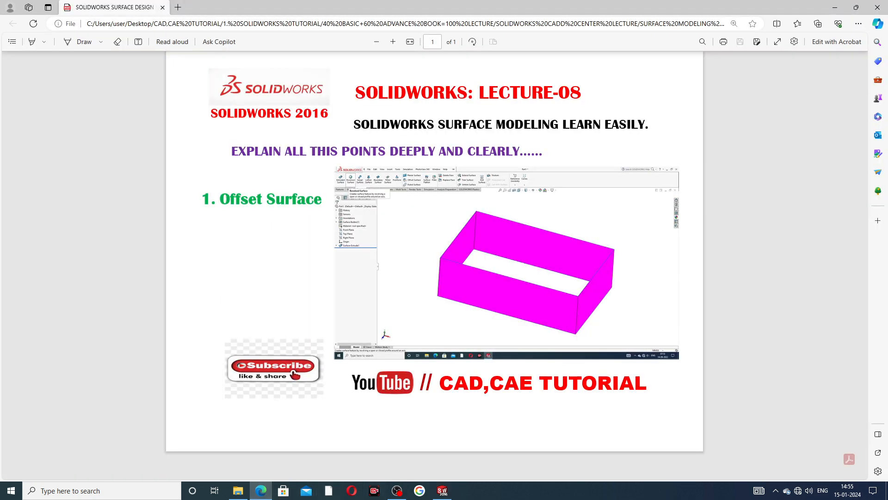